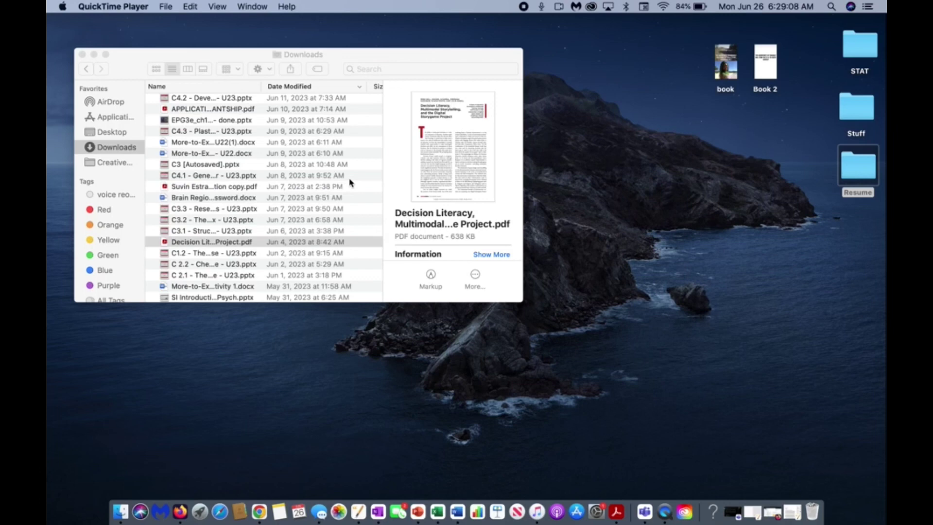
Step: Open Decision Literacy...Project.pdf from the Finder Downloads window in Acrobat
{"action": "left_click", "coordinate": [290, 241]}
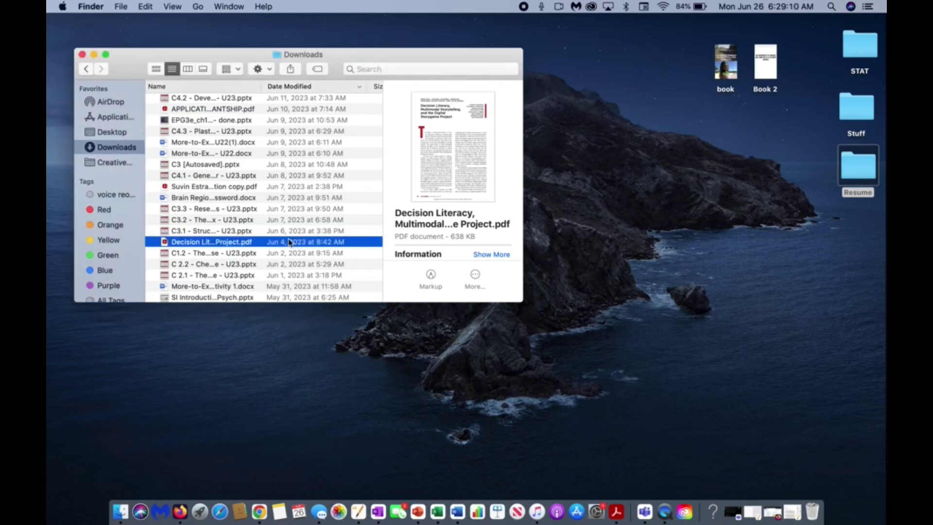
{"action": "double_click", "coordinate": [258, 244]}
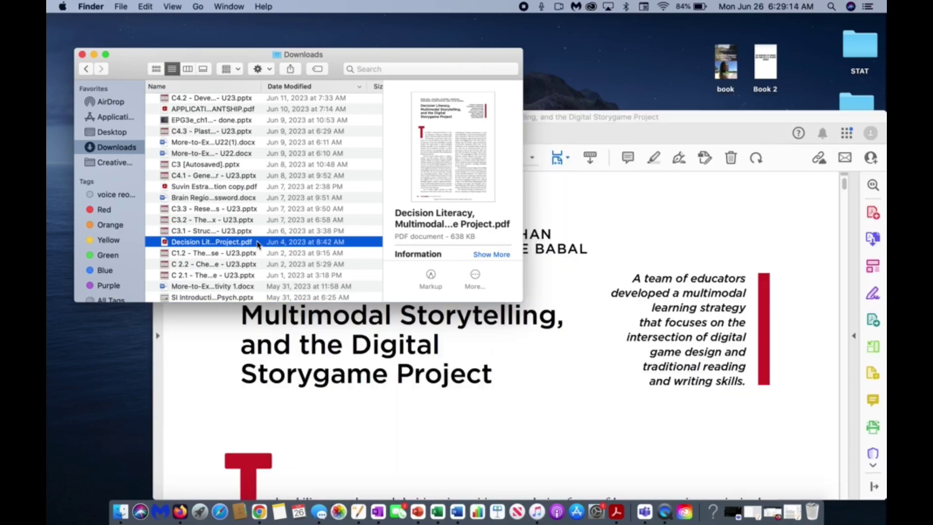
Step: Close Finder, move the Acrobat window to the top and enlarge it, and decline reopening closed PDFs
{"action": "left_click", "coordinate": [82, 55]}
{"action": "left_click_drag", "start_coordinate": [349, 114], "coordinate": [273, 13]}
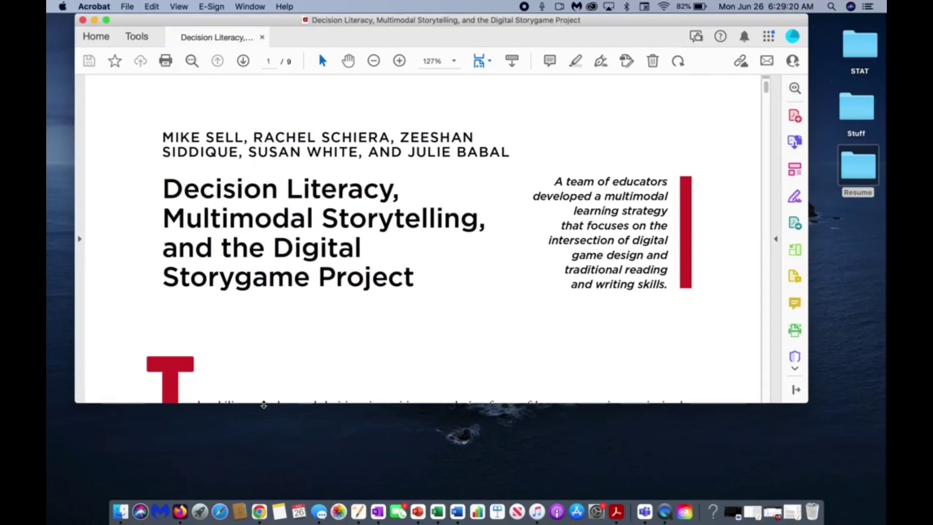
{"action": "left_click_drag", "start_coordinate": [263, 404], "coordinate": [258, 520]}
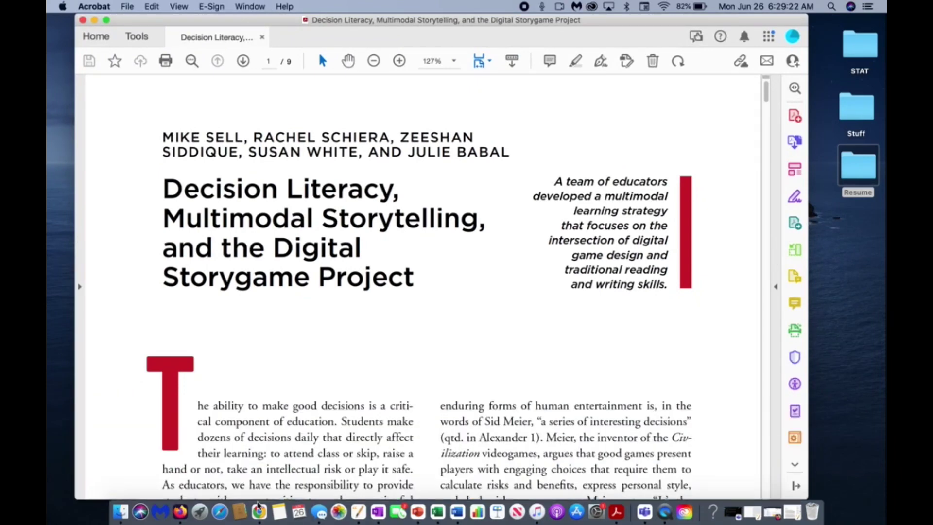
{"action": "left_click", "coordinate": [720, 141]}
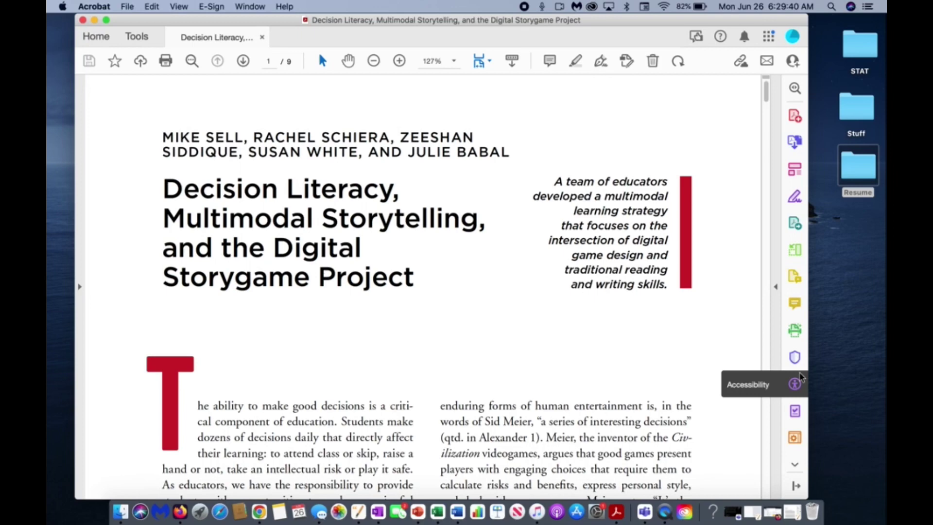
Step: Browse the Tools collection and add the Index tool to the shortcuts
{"action": "left_click", "coordinate": [129, 38]}
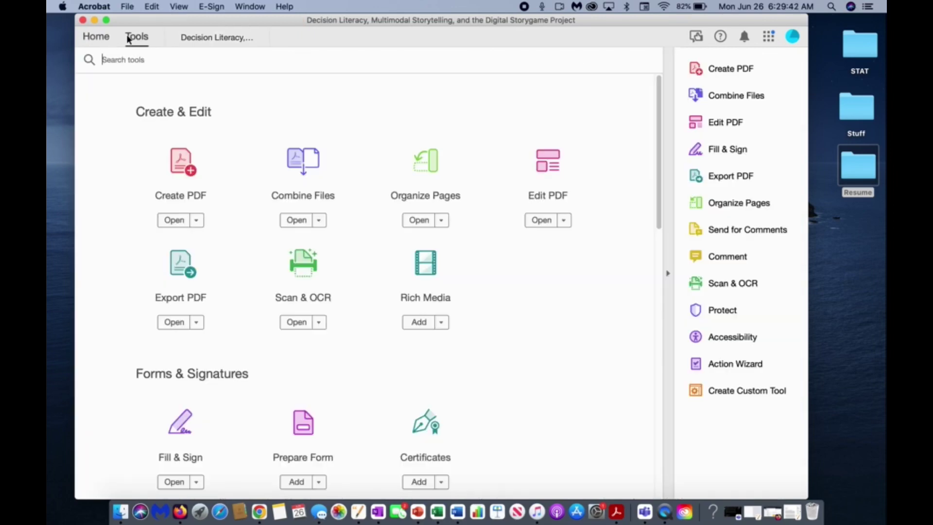
{"action": "scroll", "coordinate": [258, 261], "scroll_direction": "down", "scroll_amount": 10}
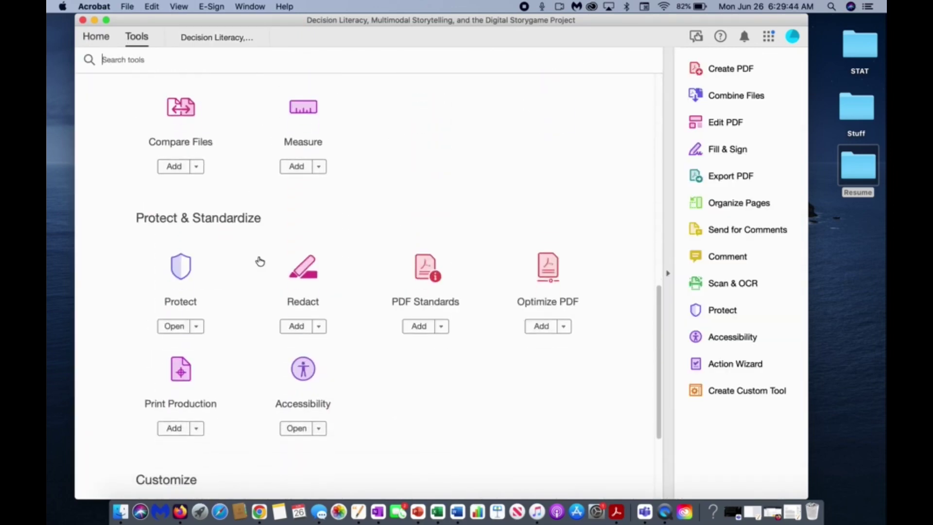
{"action": "scroll", "coordinate": [260, 262], "scroll_direction": "down", "scroll_amount": 5}
{"action": "scroll", "coordinate": [260, 261], "scroll_direction": "up", "scroll_amount": 15}
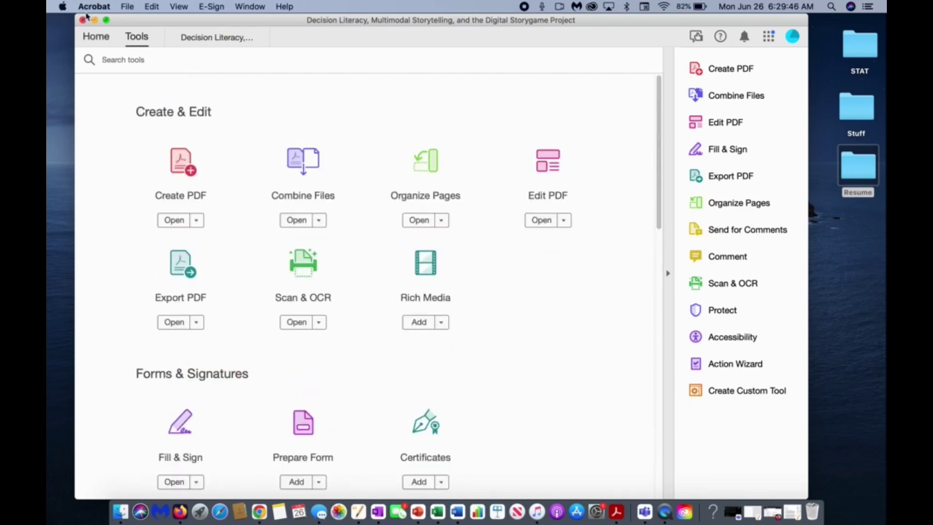
{"action": "left_click", "coordinate": [99, 39]}
{"action": "left_click", "coordinate": [132, 40]}
{"action": "scroll", "coordinate": [198, 179], "scroll_direction": "down", "scroll_amount": 5}
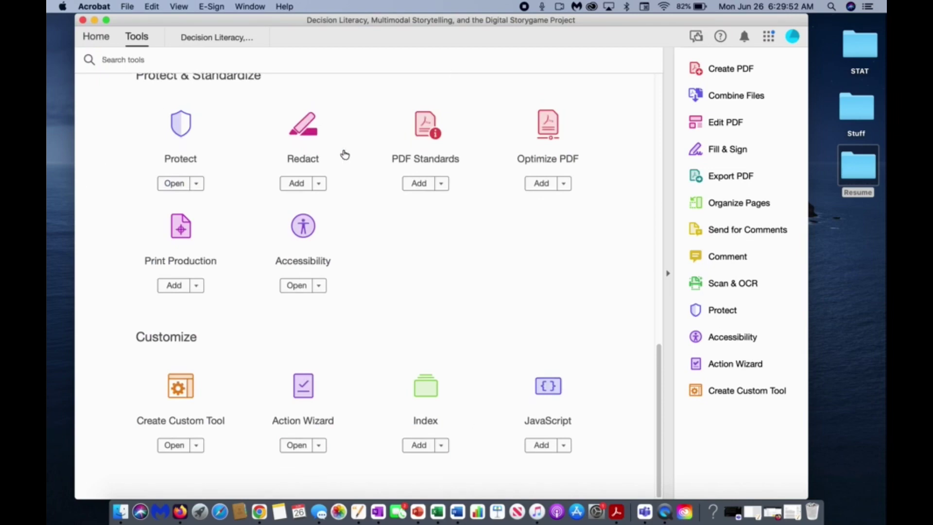
{"action": "left_click", "coordinate": [196, 446]}
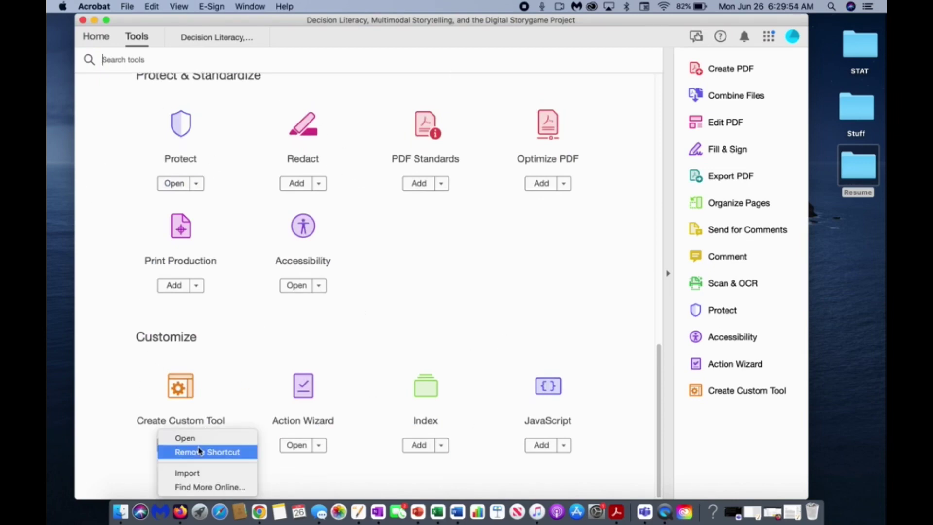
{"action": "left_click", "coordinate": [227, 417]}
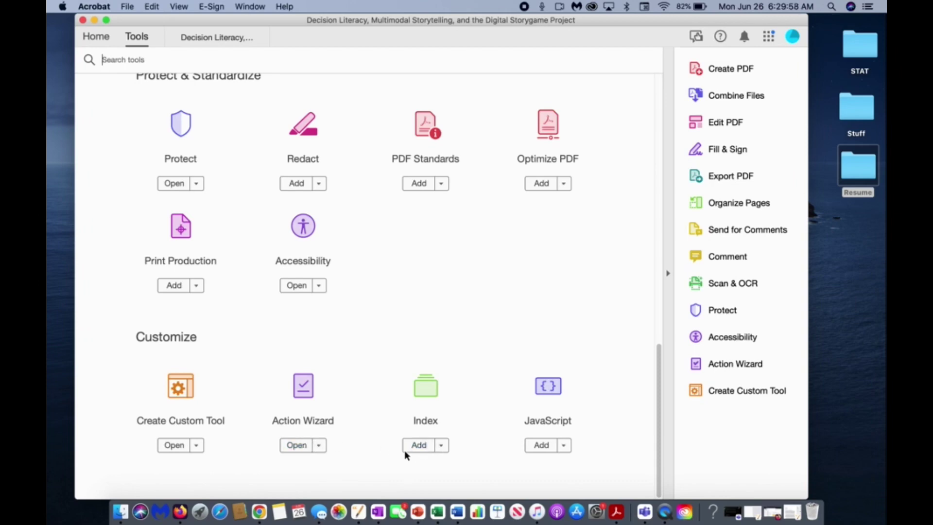
{"action": "left_click", "coordinate": [416, 445]}
{"action": "left_click", "coordinate": [97, 41]}
{"action": "left_click", "coordinate": [130, 43]}
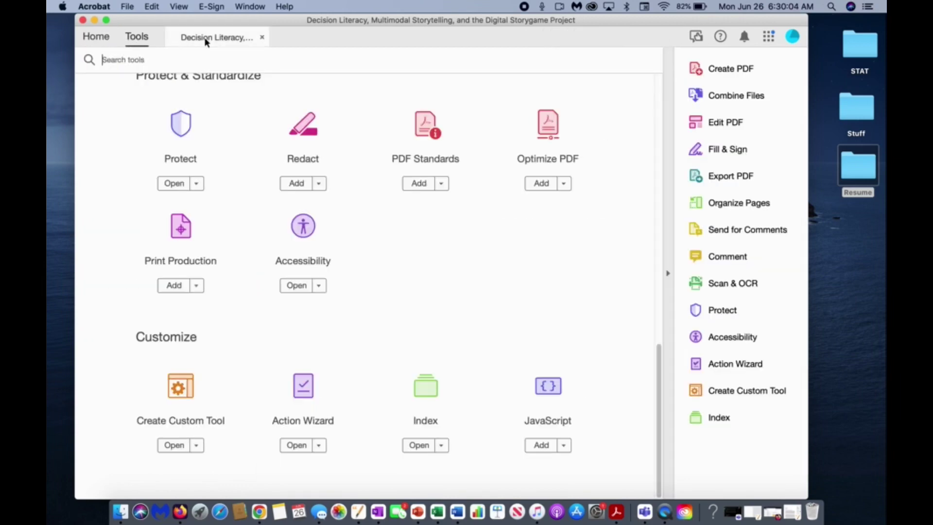
Step: Back in the article, start the Make Accessible action from the Action Wizard
{"action": "left_click", "coordinate": [204, 38]}
{"action": "left_click", "coordinate": [138, 37]}
{"action": "left_click", "coordinate": [211, 41]}
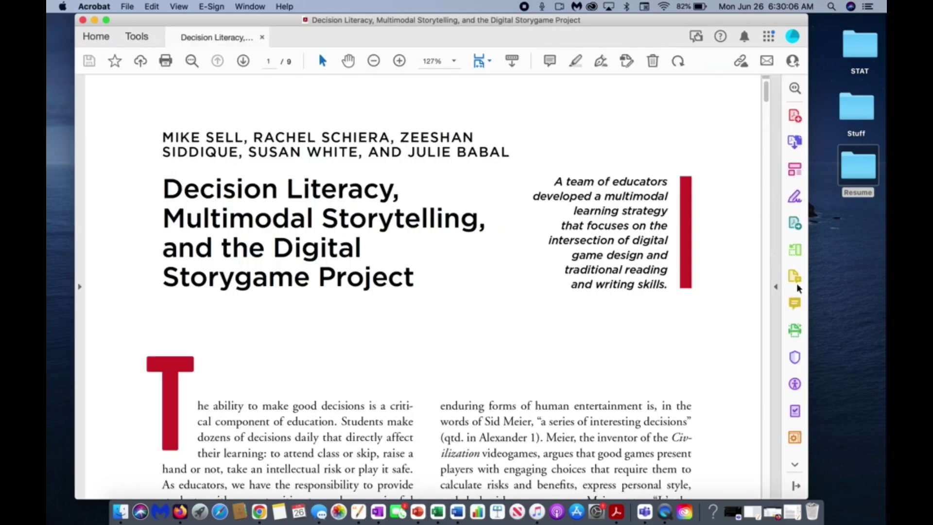
{"action": "left_click", "coordinate": [795, 411]}
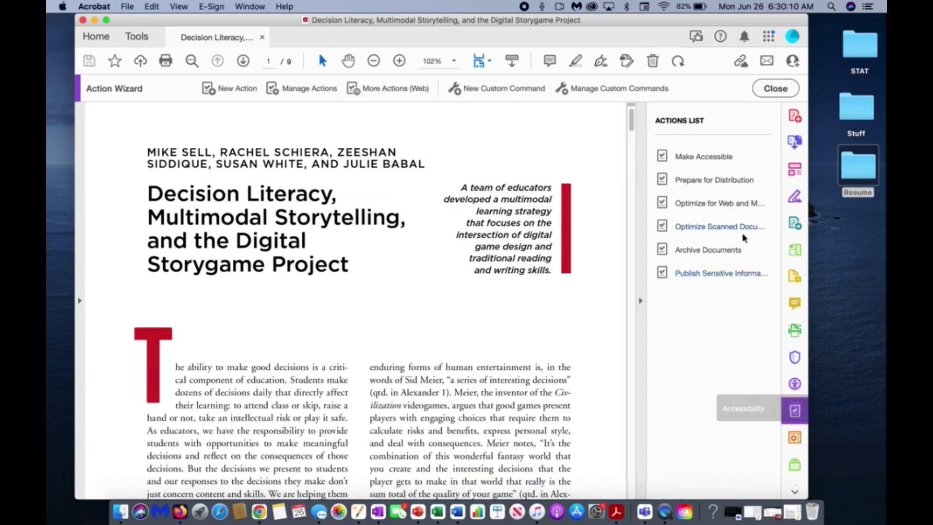
{"action": "left_click", "coordinate": [706, 157]}
{"action": "left_click", "coordinate": [708, 195]}
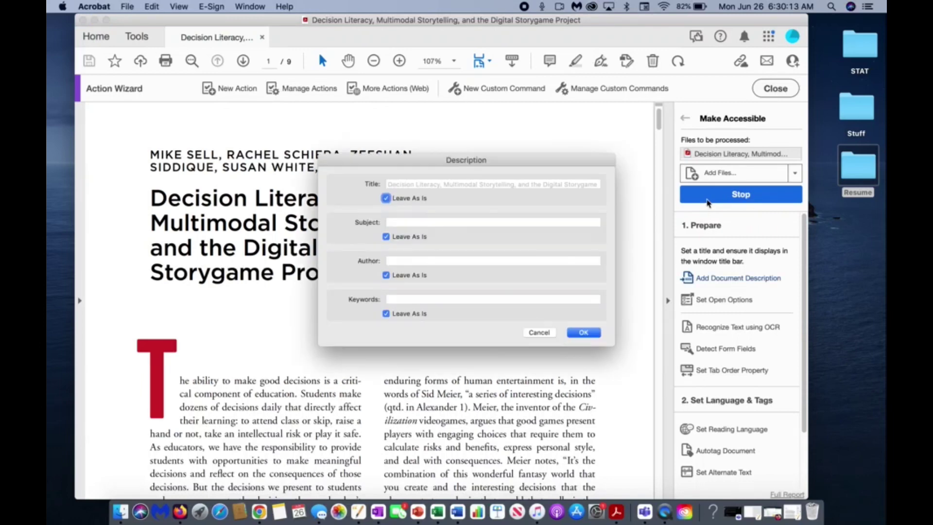
Step: Replace the document title with 'Decision Literarcy, Multimodal Storytelling, and the Digital Storygame Project'
{"action": "left_click", "coordinate": [385, 197]}
{"action": "left_click", "coordinate": [415, 184]}
{"action": "triple_click", "coordinate": [416, 184]}
{"action": "key", "text": "BackSpace"}
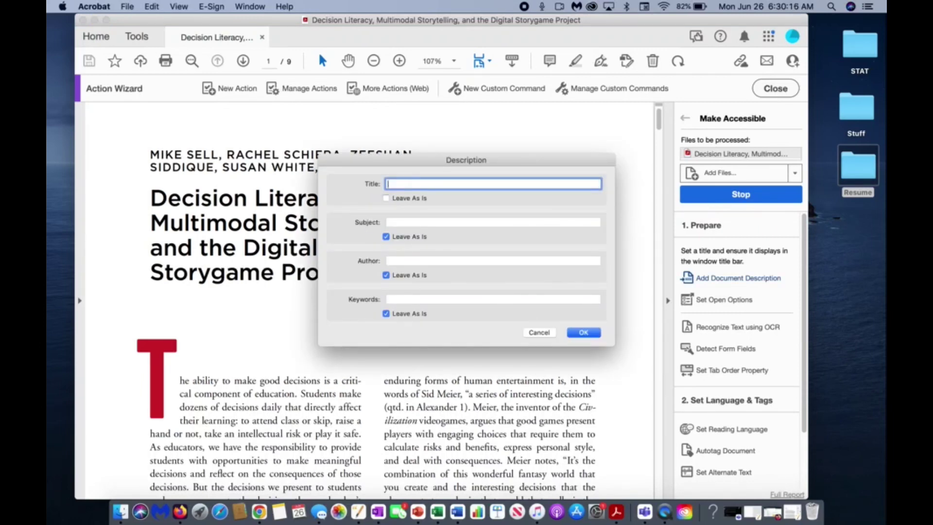
{"action": "left_click_drag", "start_coordinate": [405, 160], "coordinate": [405, 304]}
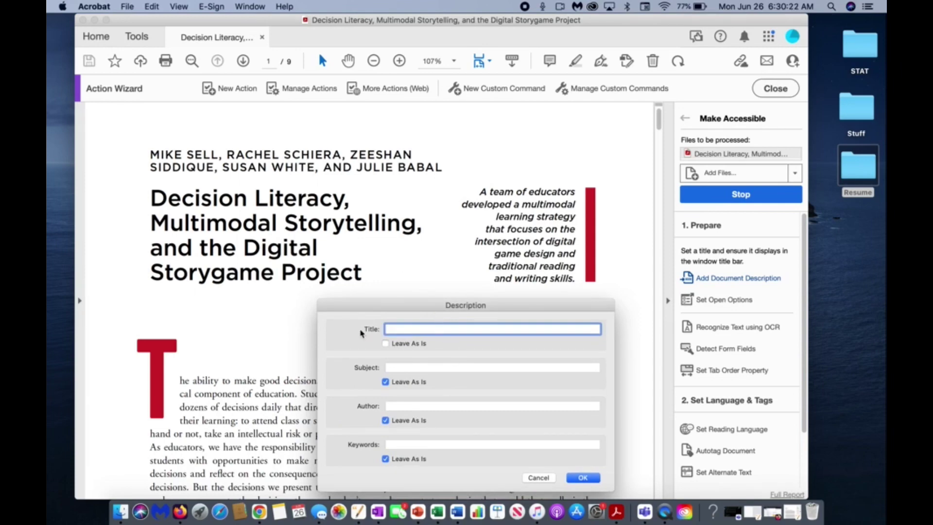
{"action": "type", "text": "Decision Literarcy, Multimodal "}
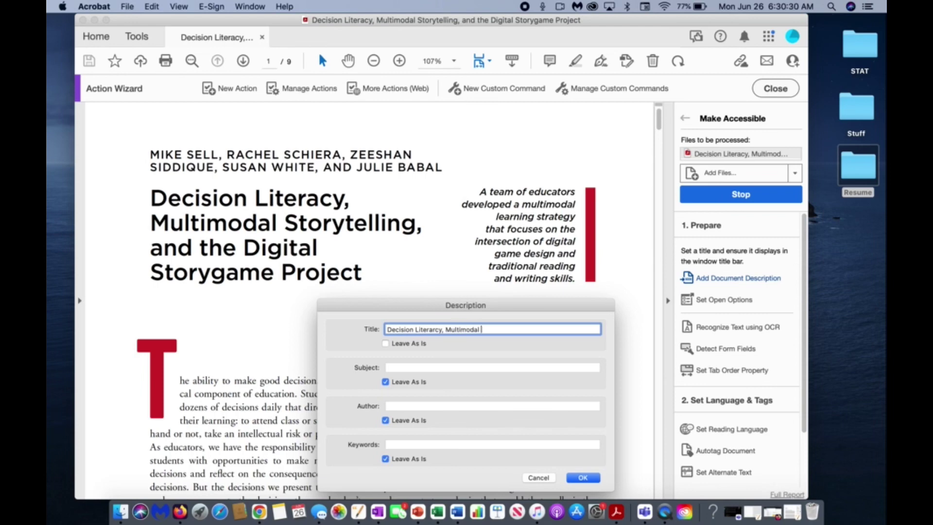
{"action": "type", "text": "Storytelling, and the Digit"}
{"action": "type", "text": "al Sto"}
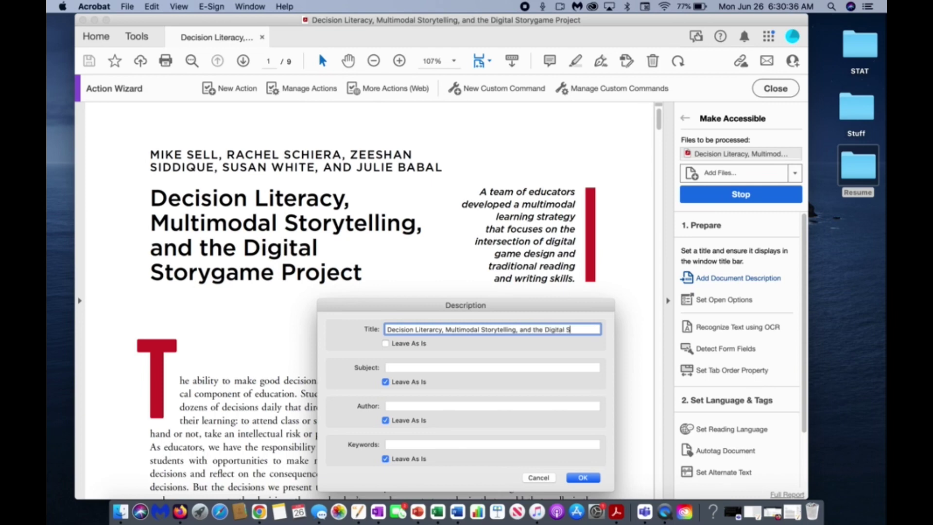
{"action": "type", "text": "ryga"}
{"action": "key", "text": "super+a"}
{"action": "type", "text": "e Proje"}
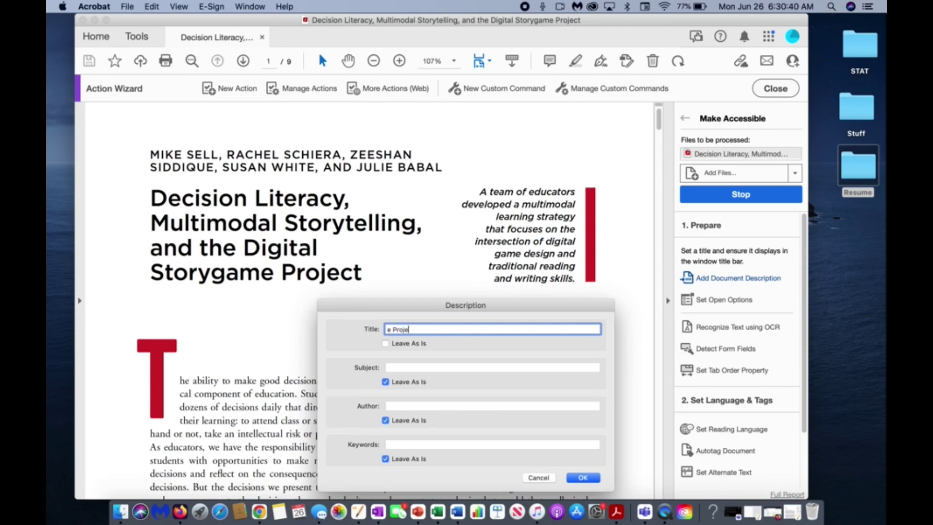
{"action": "type", "text": "ct"}
{"action": "left_click", "coordinate": [585, 478]}
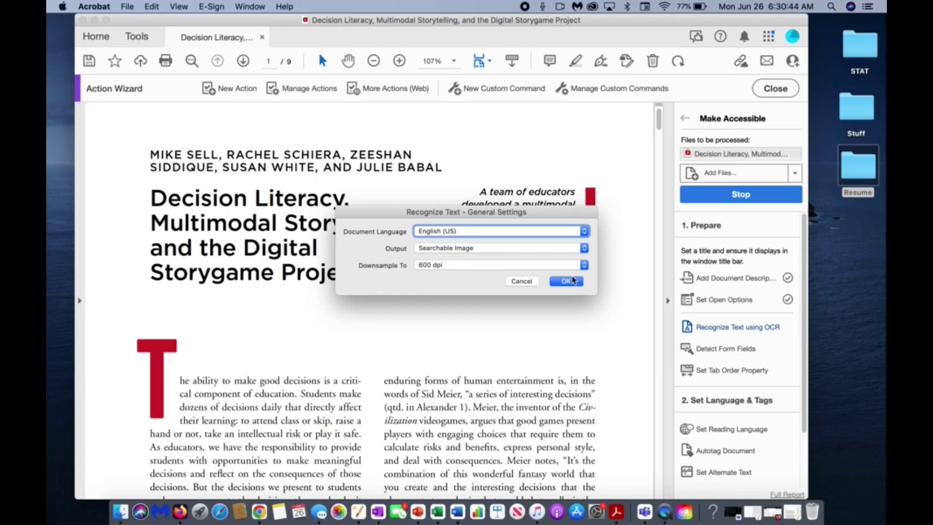
Step: Accept the OCR settings, form-field detection and English reading language, then begin the figure alt-text review
{"action": "left_click", "coordinate": [573, 281]}
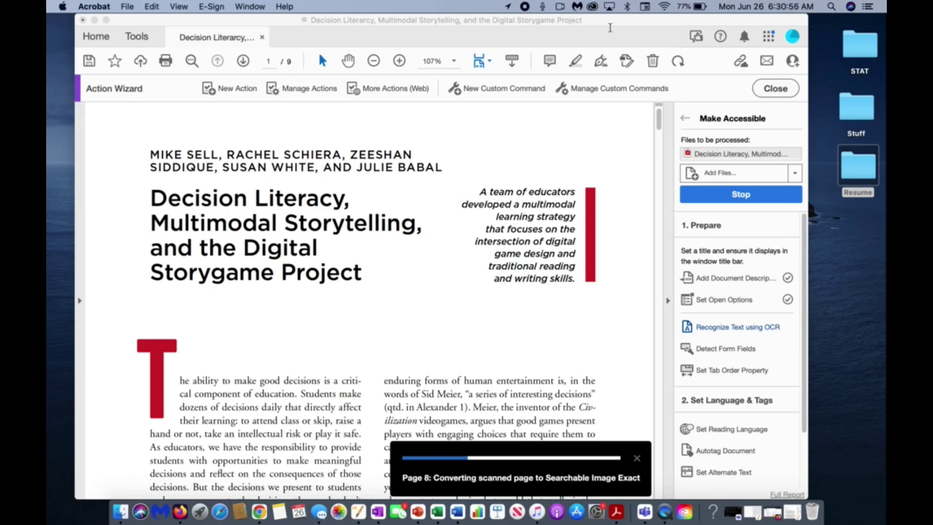
{"action": "left_click", "coordinate": [549, 186]}
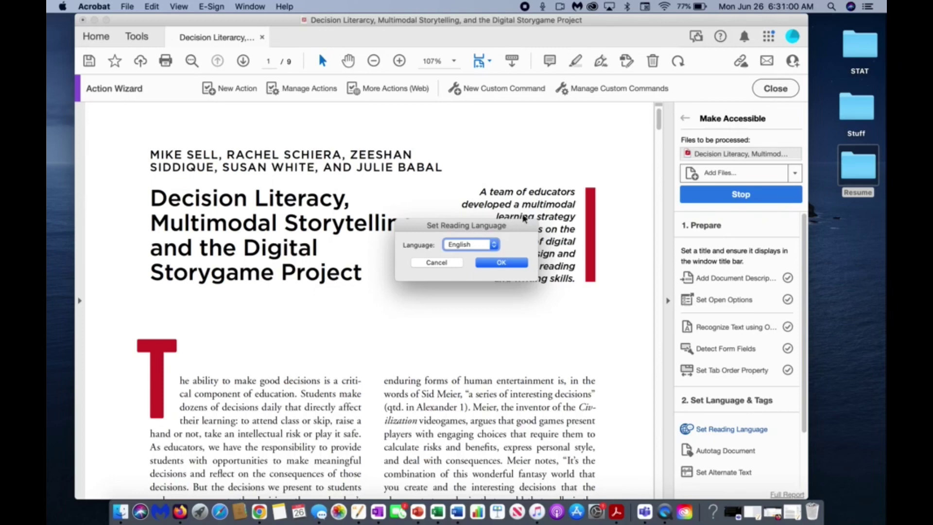
{"action": "left_click", "coordinate": [507, 266]}
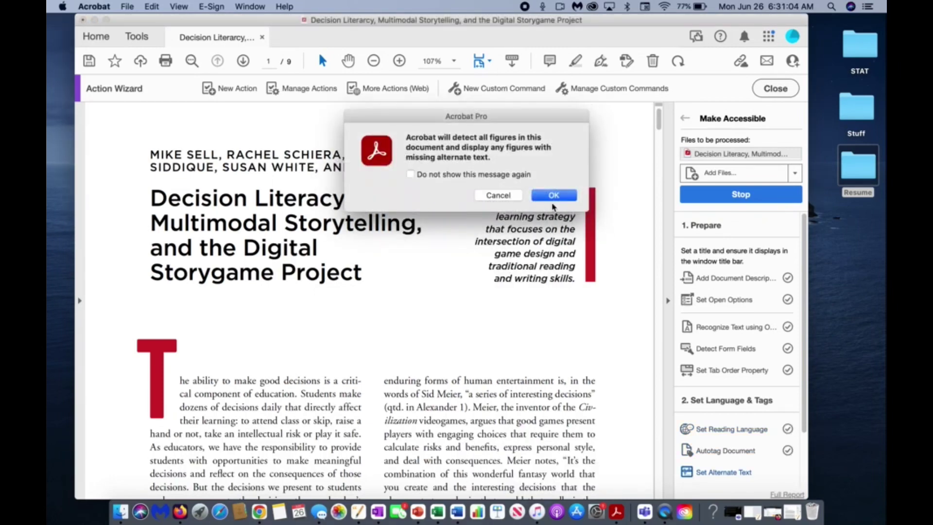
{"action": "left_click", "coordinate": [554, 194]}
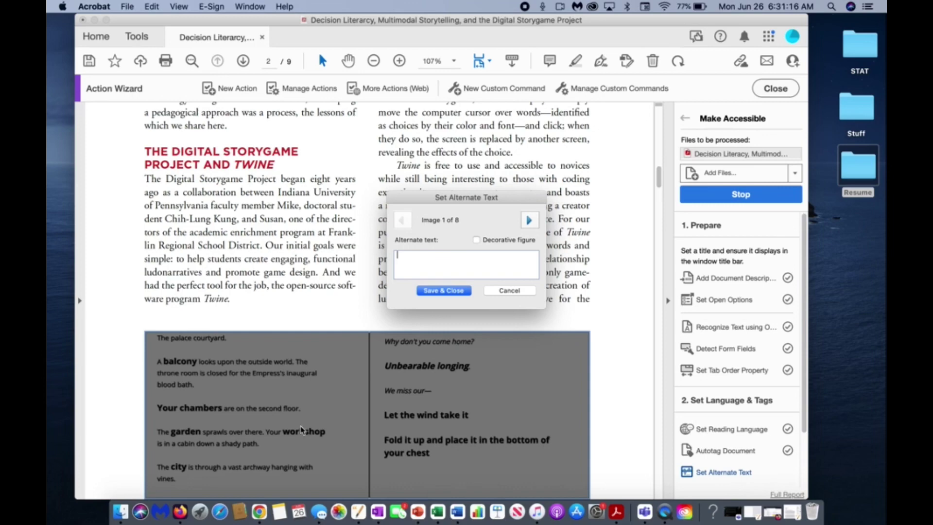
Step: Tick Decorative figure for each image, stepping from image 1 through image 8
{"action": "left_click", "coordinate": [490, 241]}
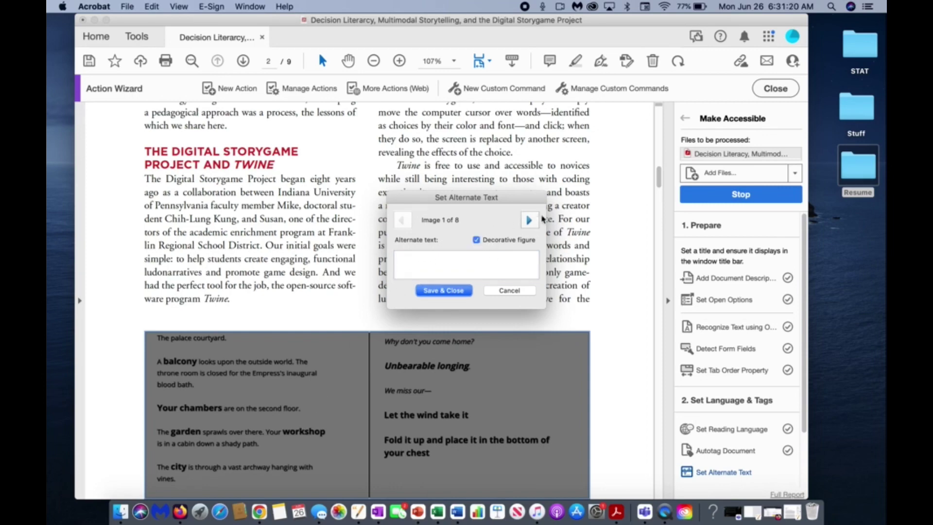
{"action": "left_click", "coordinate": [538, 219]}
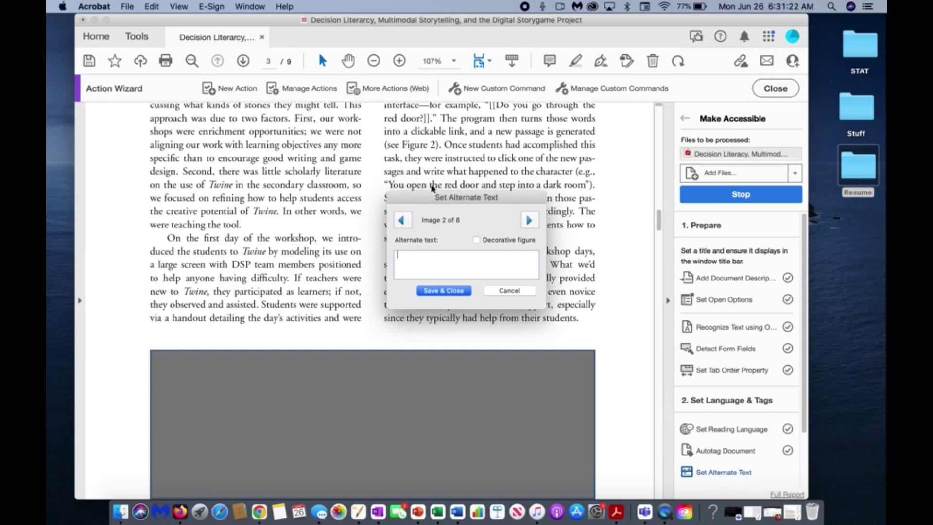
{"action": "left_click", "coordinate": [482, 241]}
{"action": "left_click", "coordinate": [530, 221]}
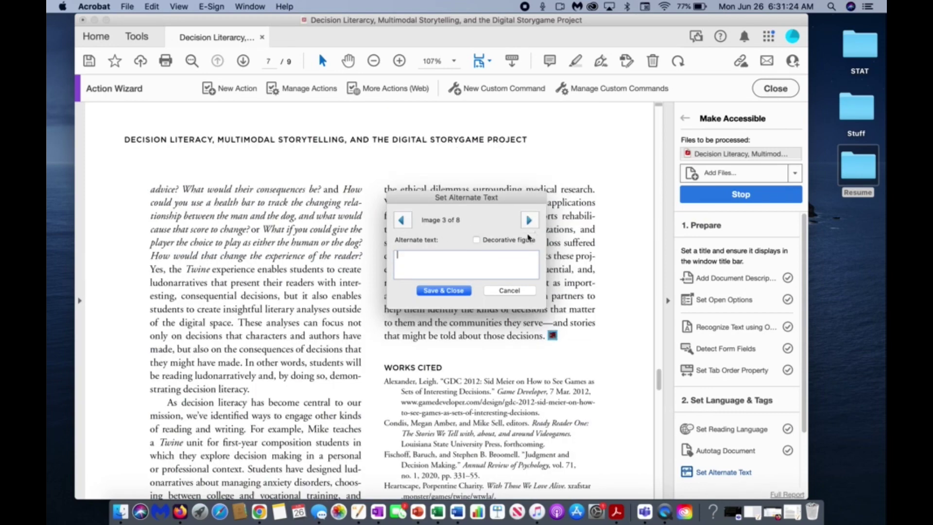
{"action": "left_click", "coordinate": [520, 240]}
{"action": "left_click", "coordinate": [527, 221]}
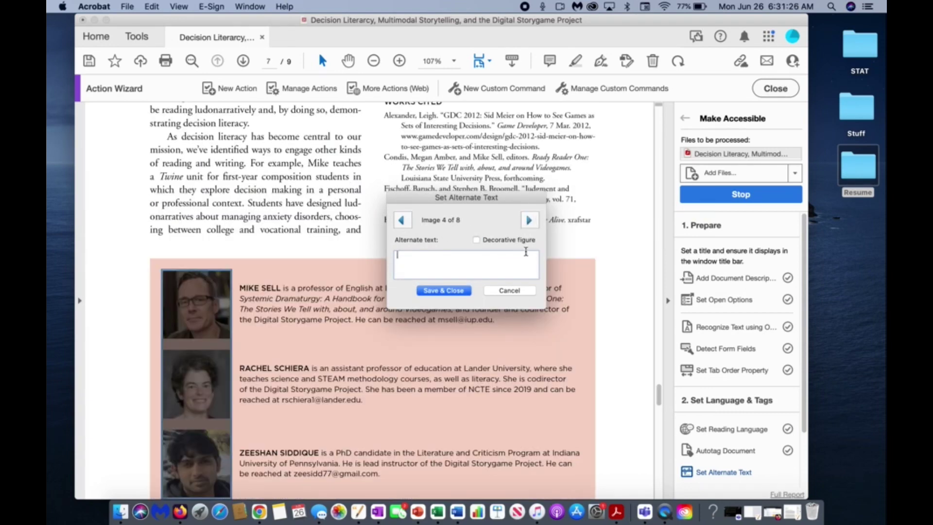
{"action": "left_click", "coordinate": [524, 240]}
{"action": "left_click", "coordinate": [529, 221]}
{"action": "left_click", "coordinate": [522, 240]}
{"action": "left_click", "coordinate": [529, 220]}
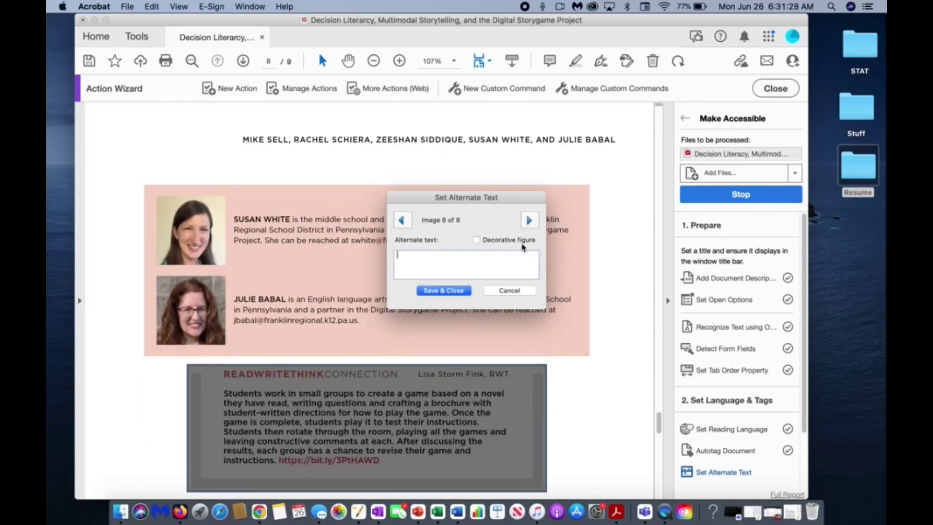
{"action": "left_click", "coordinate": [523, 240]}
{"action": "left_click", "coordinate": [528, 221]}
{"action": "left_click", "coordinate": [524, 240]}
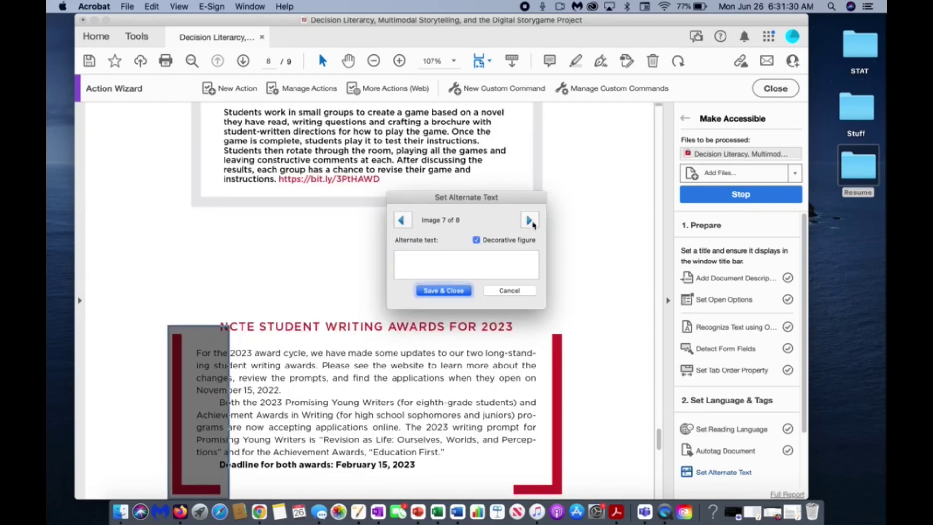
{"action": "left_click", "coordinate": [529, 221]}
{"action": "left_click", "coordinate": [528, 240]}
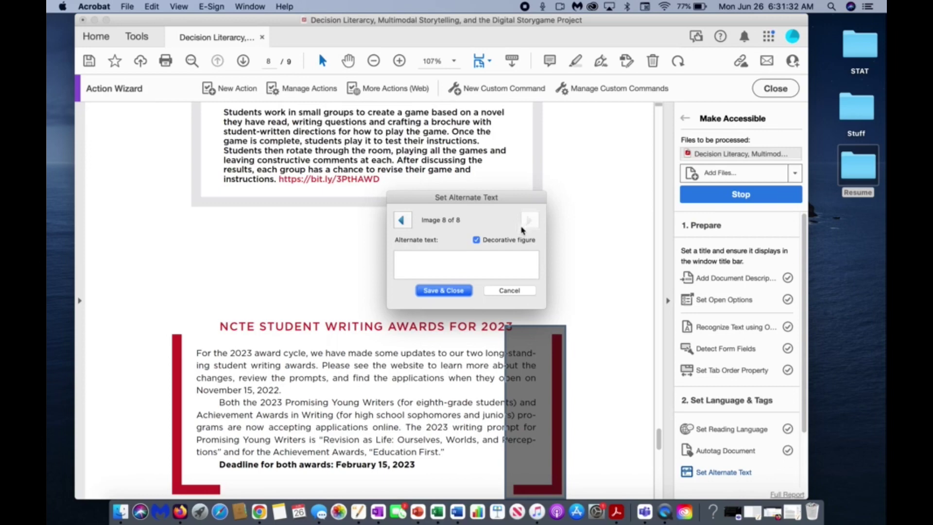
Step: Save the alt text, run the Accessibility Checker, and jump to the failed Appropriate nesting heading
{"action": "left_click", "coordinate": [454, 291]}
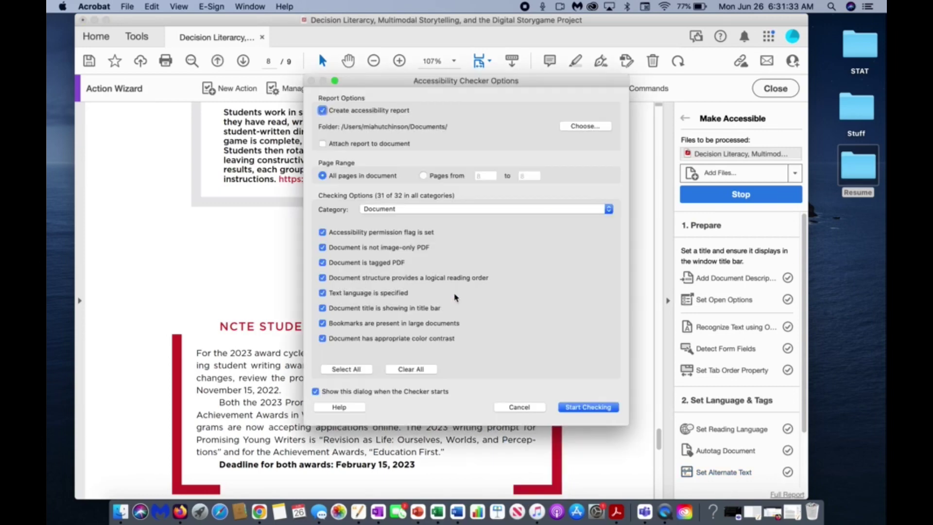
{"action": "left_click", "coordinate": [585, 408]}
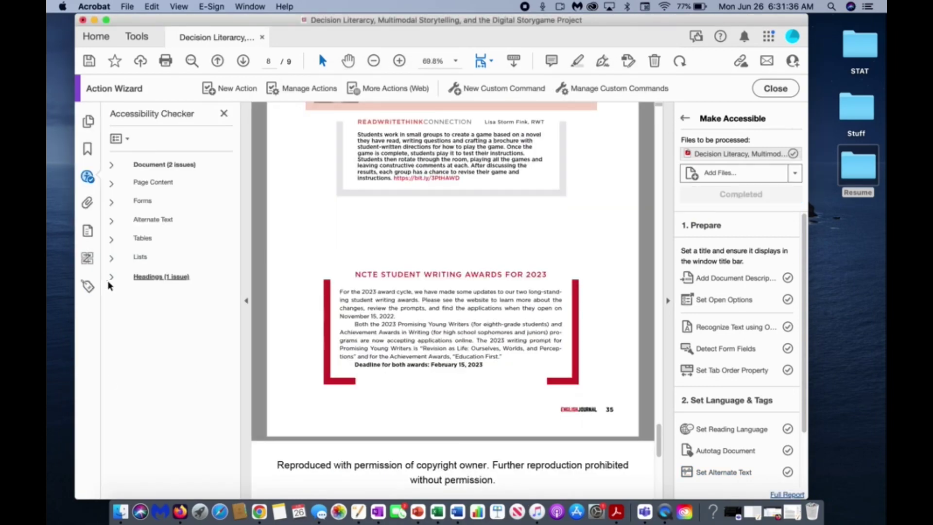
{"action": "left_click", "coordinate": [111, 278]}
{"action": "left_click", "coordinate": [121, 296]}
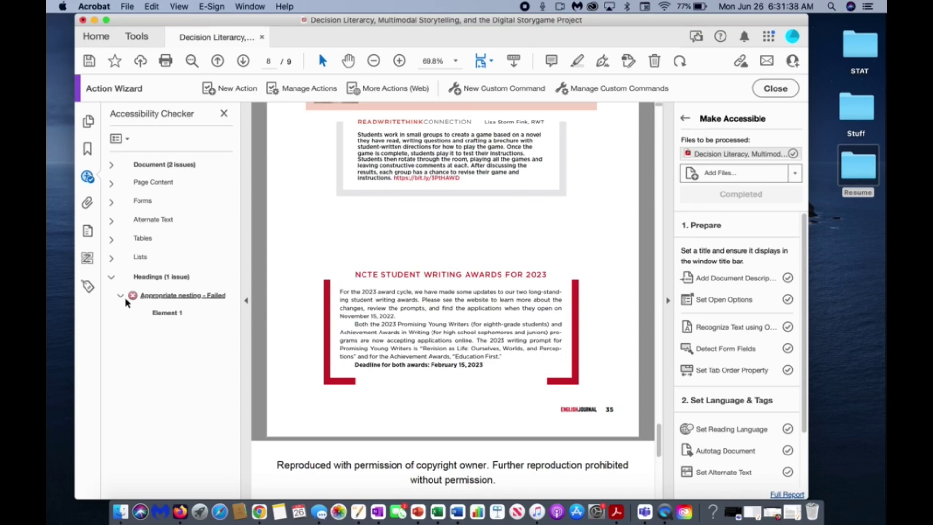
{"action": "left_click", "coordinate": [167, 313]}
Step: Show the failing heading in the Tags panel and change its H4 tag to Heading Level 2
{"action": "left_click", "coordinate": [126, 138]}
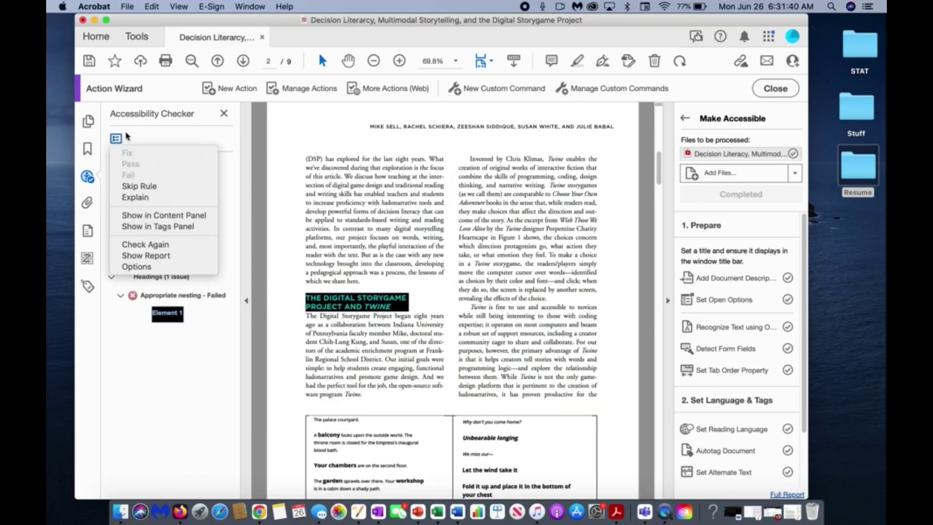
{"action": "left_click", "coordinate": [184, 226]}
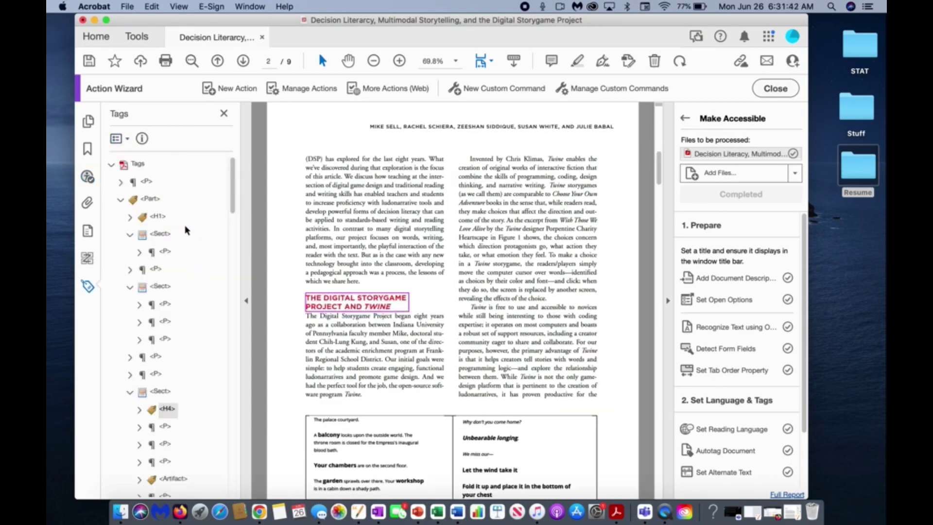
{"action": "left_click", "coordinate": [157, 217]}
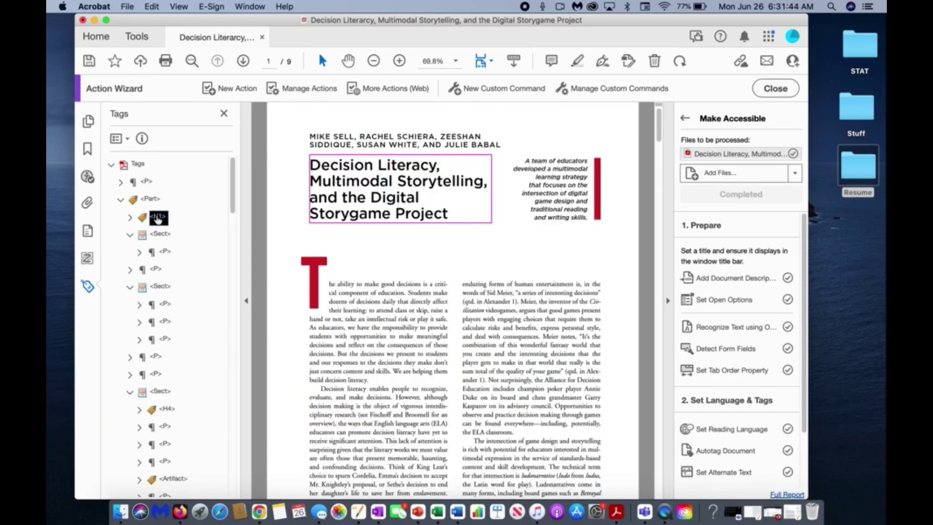
{"action": "left_click", "coordinate": [166, 410]}
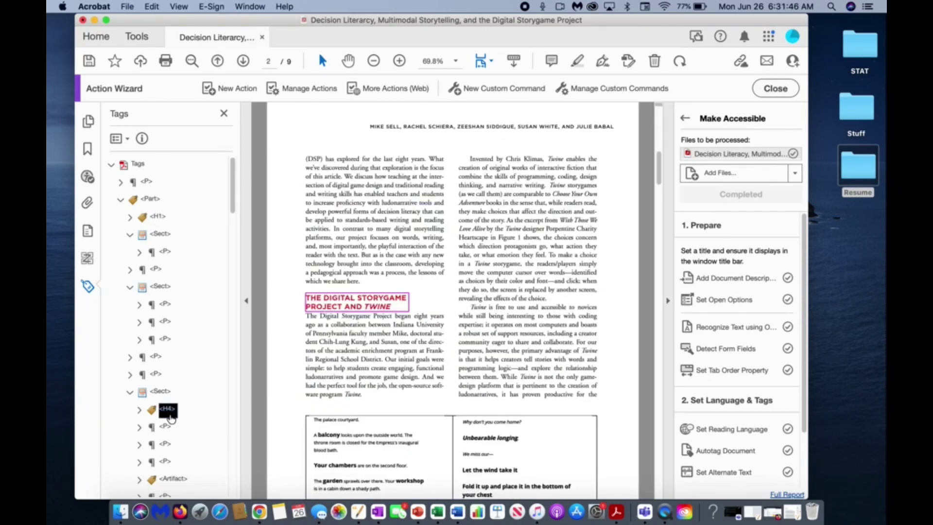
{"action": "left_click", "coordinate": [123, 141]}
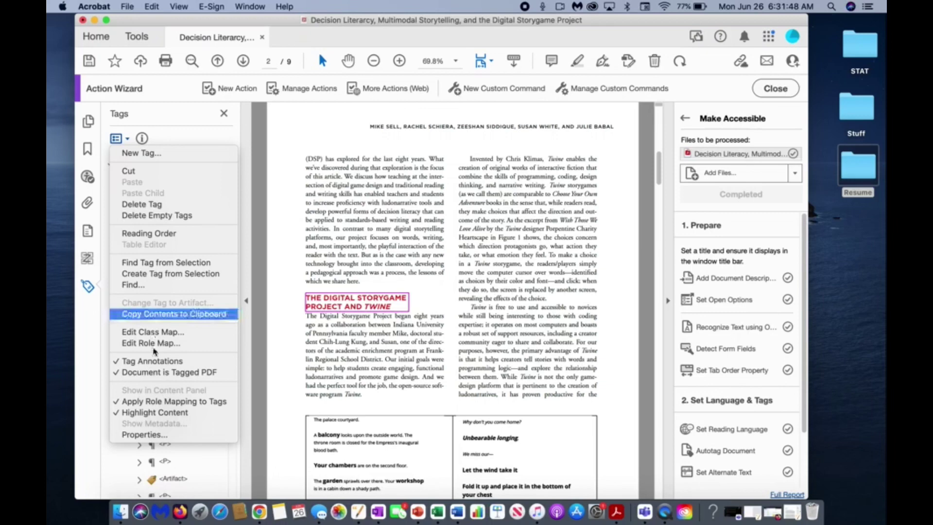
{"action": "left_click", "coordinate": [166, 435]}
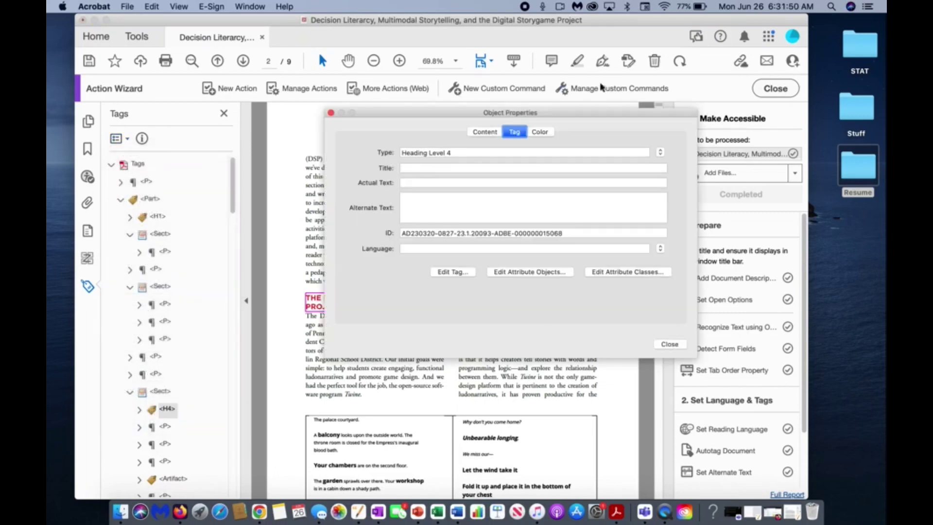
{"action": "left_click", "coordinate": [662, 154]}
{"action": "left_click", "coordinate": [680, 135]}
{"action": "left_click", "coordinate": [666, 344]}
{"action": "scroll", "coordinate": [180, 349], "scroll_direction": "down", "scroll_amount": 5}
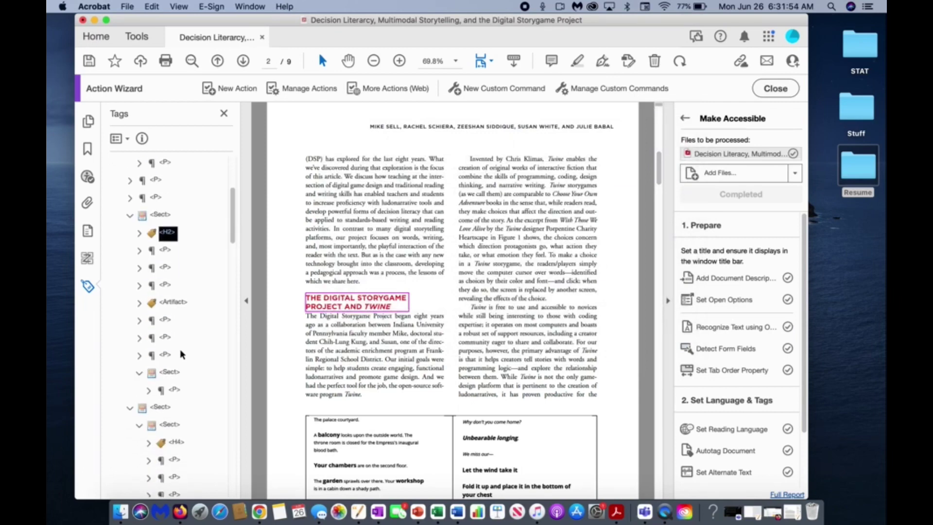
{"action": "scroll", "coordinate": [180, 346], "scroll_direction": "down", "scroll_amount": 5}
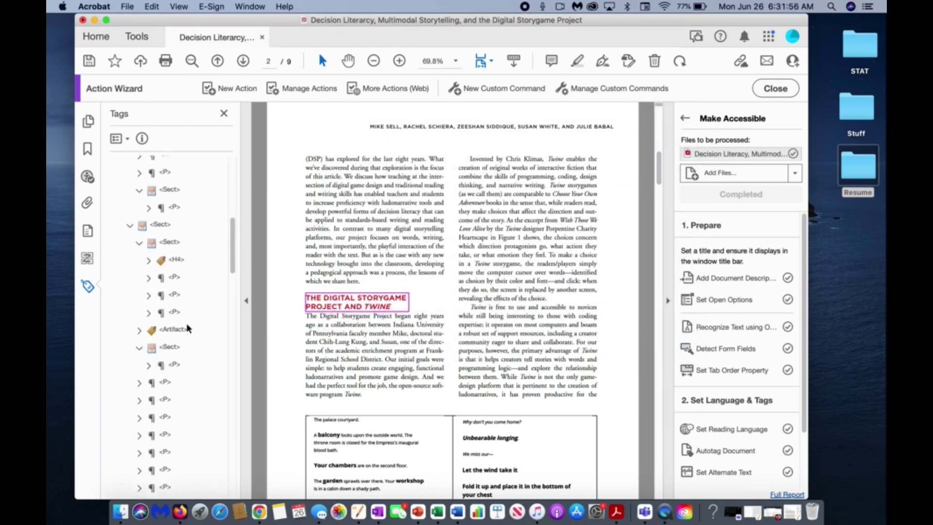
Step: Retag The First Years heading as Heading Level 3
{"action": "left_click", "coordinate": [180, 227]}
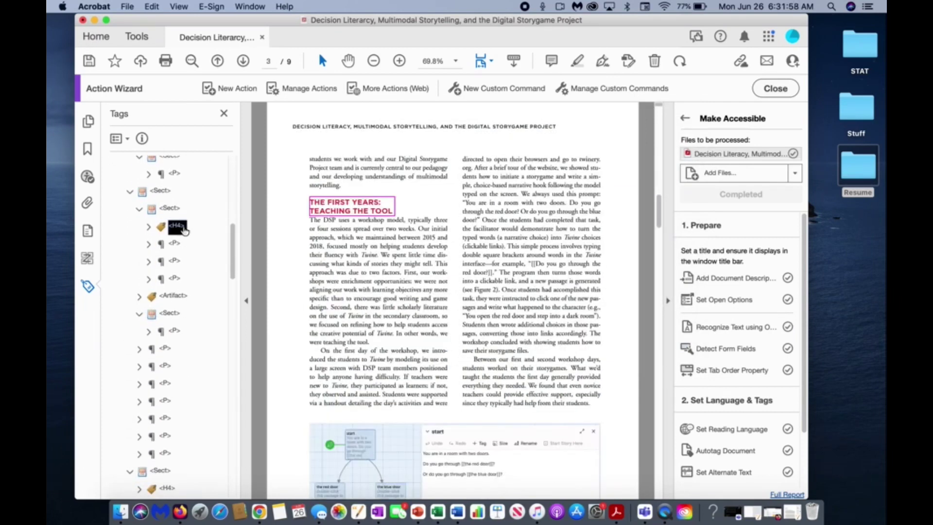
{"action": "left_click", "coordinate": [119, 138]}
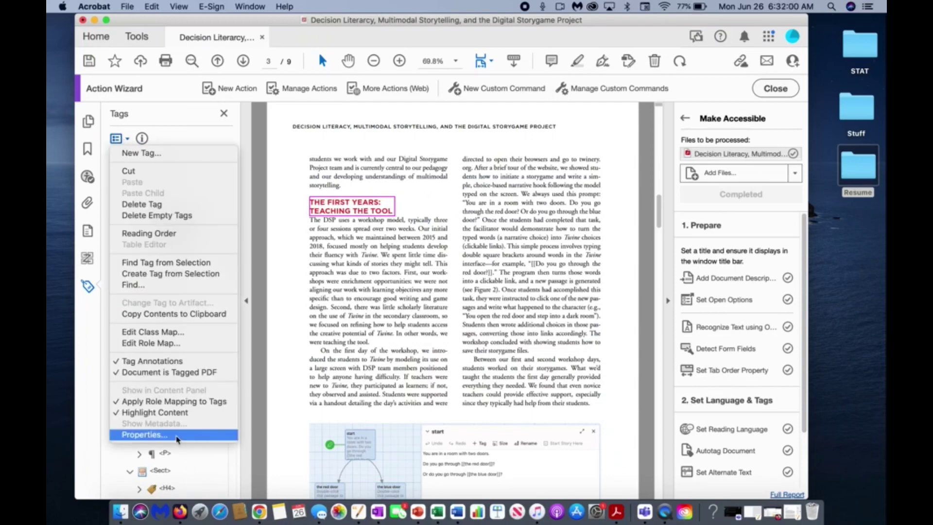
{"action": "left_click", "coordinate": [155, 442]}
{"action": "left_click", "coordinate": [666, 153]}
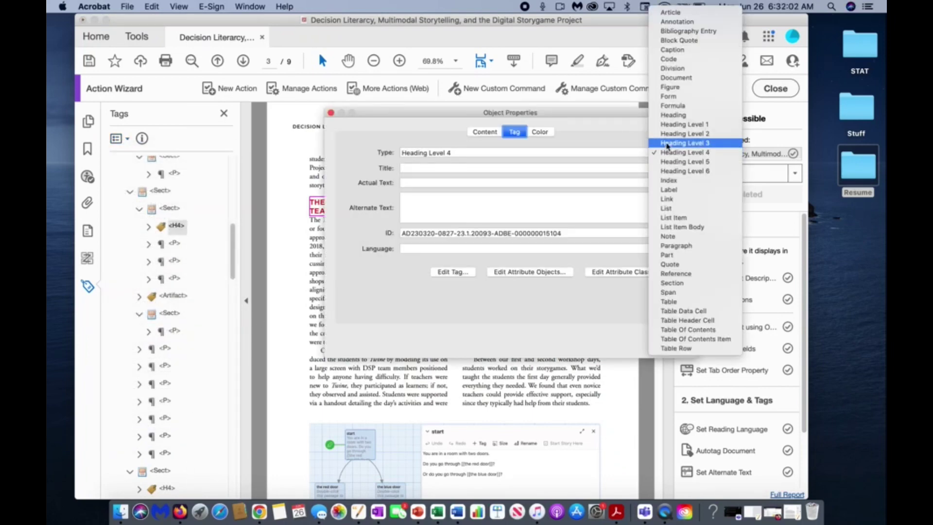
{"action": "left_click", "coordinate": [668, 145]}
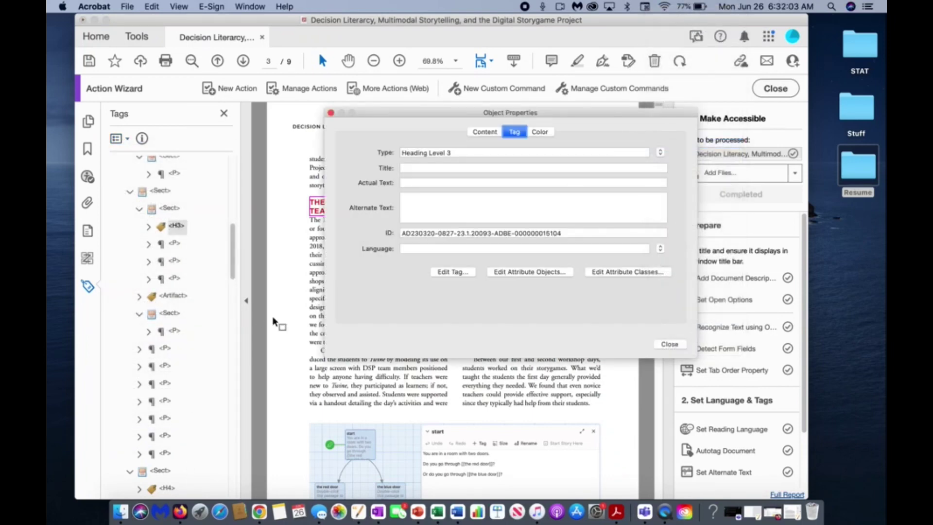
Step: Change a later H4 heading to Heading Level 5
{"action": "left_click", "coordinate": [165, 488]}
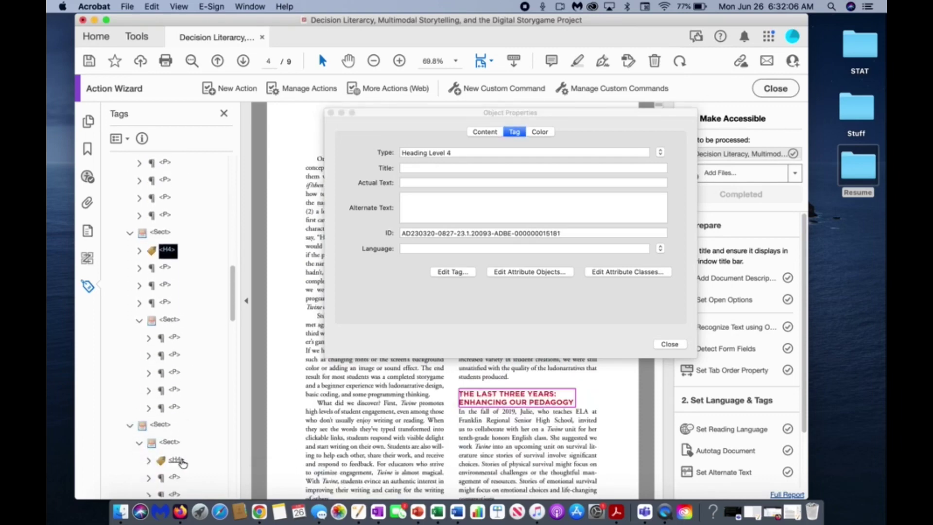
{"action": "left_click", "coordinate": [182, 462]}
{"action": "scroll", "coordinate": [183, 464], "scroll_direction": "down", "scroll_amount": 3}
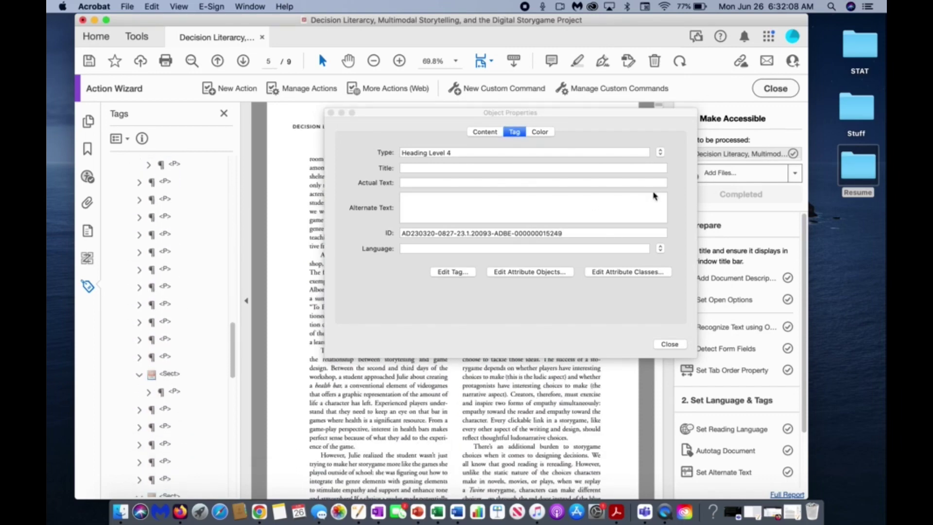
{"action": "left_click", "coordinate": [659, 152]}
{"action": "left_click", "coordinate": [687, 162]}
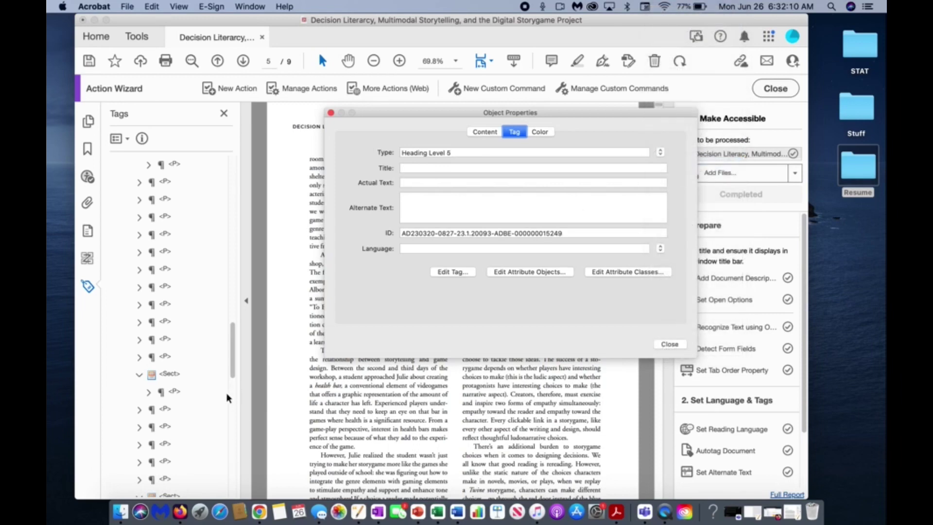
Step: Set the page-8 awards deadline heading to Heading Level 6 and close the tag properties
{"action": "scroll", "coordinate": [226, 398], "scroll_direction": "down", "scroll_amount": 10}
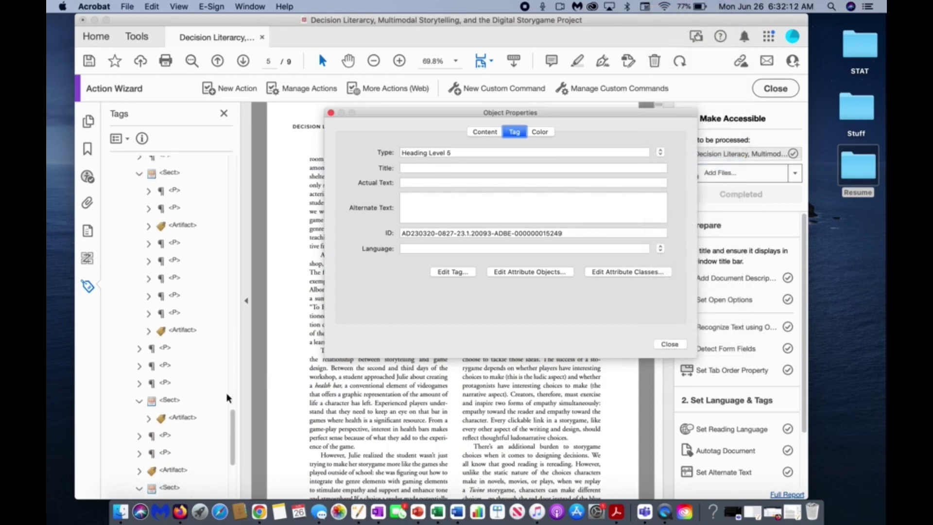
{"action": "scroll", "coordinate": [227, 398], "scroll_direction": "down", "scroll_amount": 8}
{"action": "left_click", "coordinate": [194, 430]}
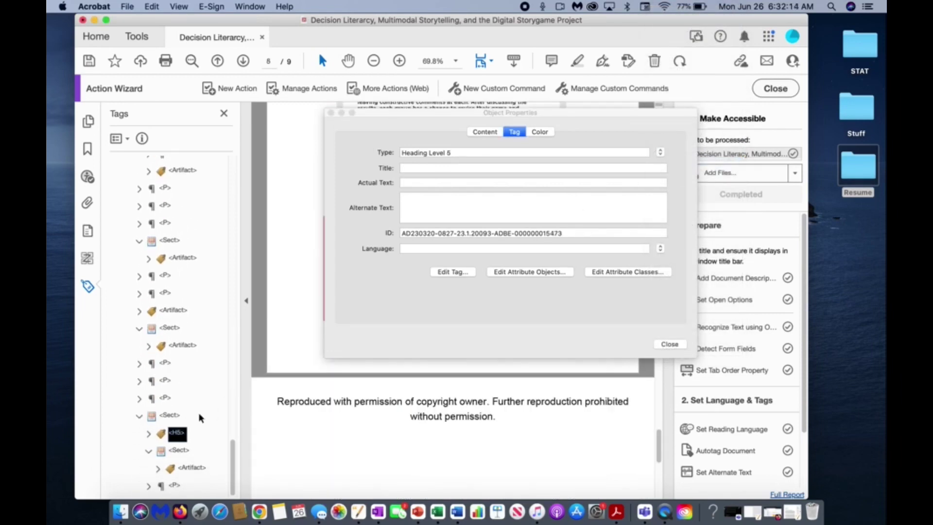
{"action": "left_click_drag", "start_coordinate": [626, 119], "coordinate": [605, 149]}
{"action": "left_click", "coordinate": [641, 181]}
{"action": "left_click", "coordinate": [647, 190]}
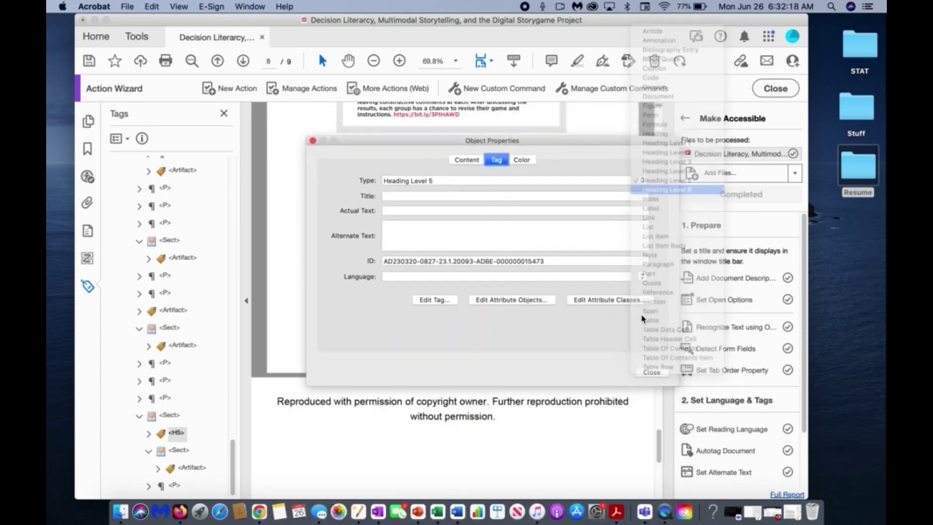
{"action": "left_click", "coordinate": [654, 372]}
Step: Exit the action wizard, rerun the Accessibility Check, and inspect the Document results' Logical Reading Order
{"action": "left_click", "coordinate": [773, 93]}
{"action": "left_click", "coordinate": [774, 92]}
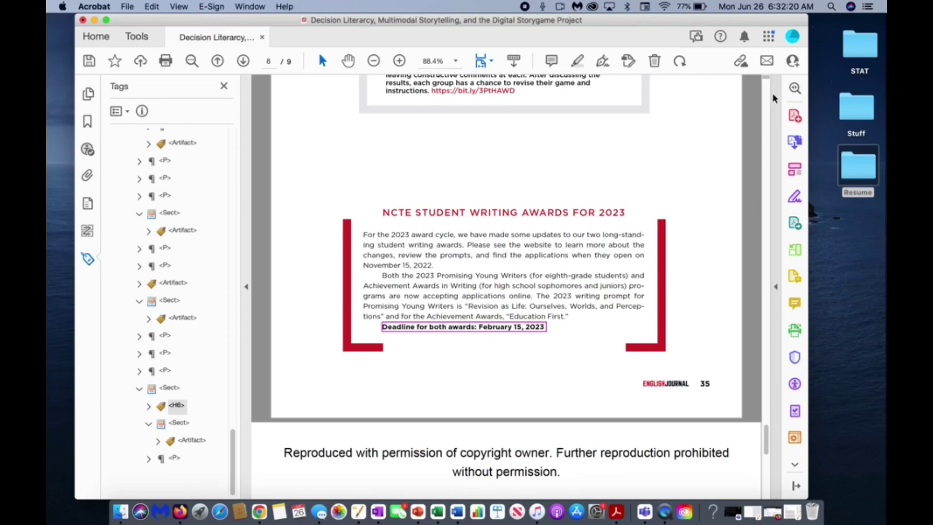
{"action": "left_click", "coordinate": [799, 392]}
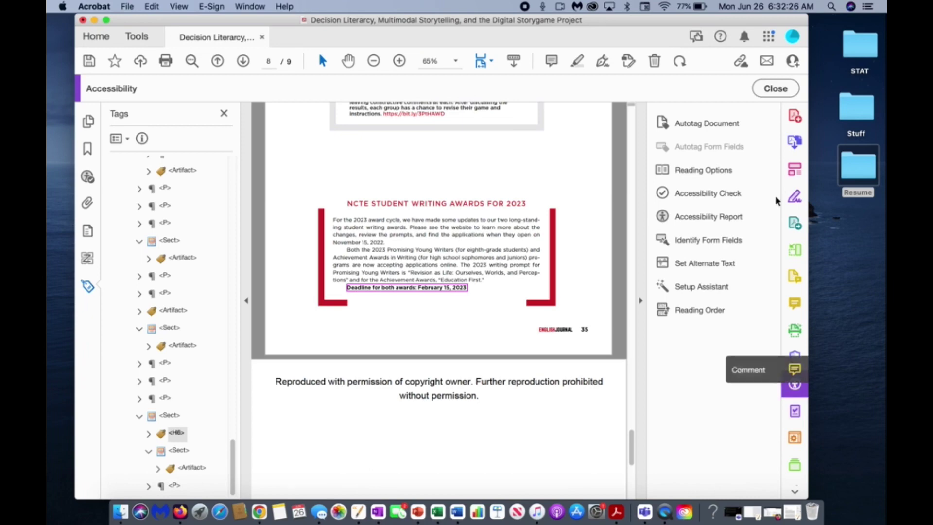
{"action": "left_click", "coordinate": [731, 193]}
{"action": "left_click", "coordinate": [591, 407]}
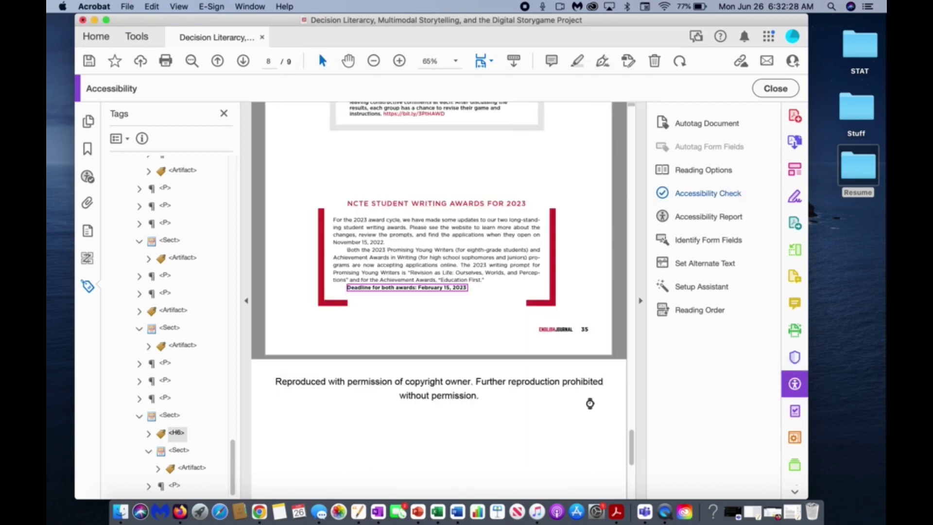
{"action": "left_click", "coordinate": [111, 164]}
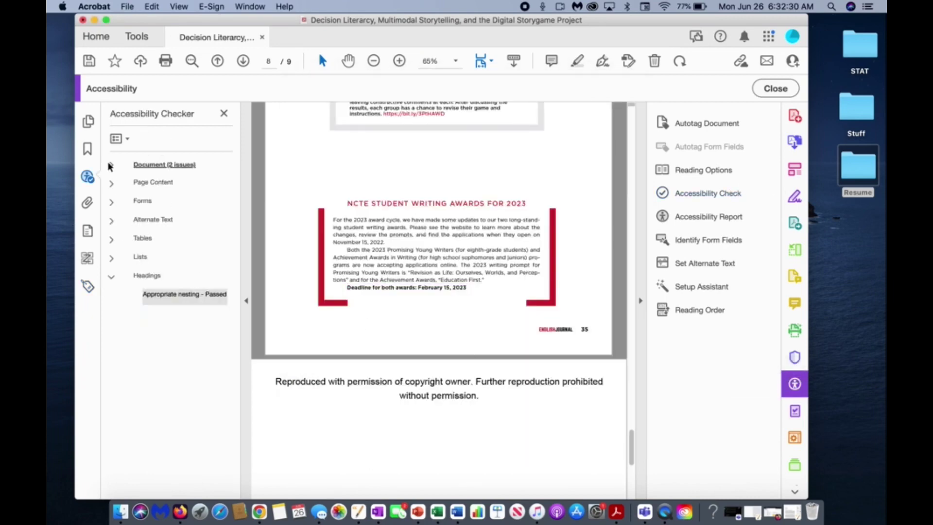
{"action": "left_click", "coordinate": [156, 240]}
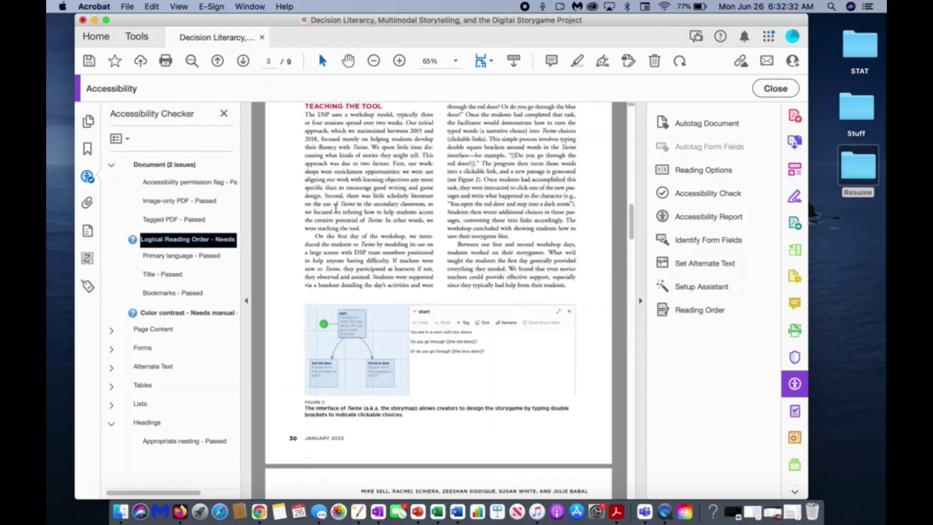
Step: Mark the Logical Reading Order and Color contrast results as passed manually
{"action": "left_click", "coordinate": [127, 139]}
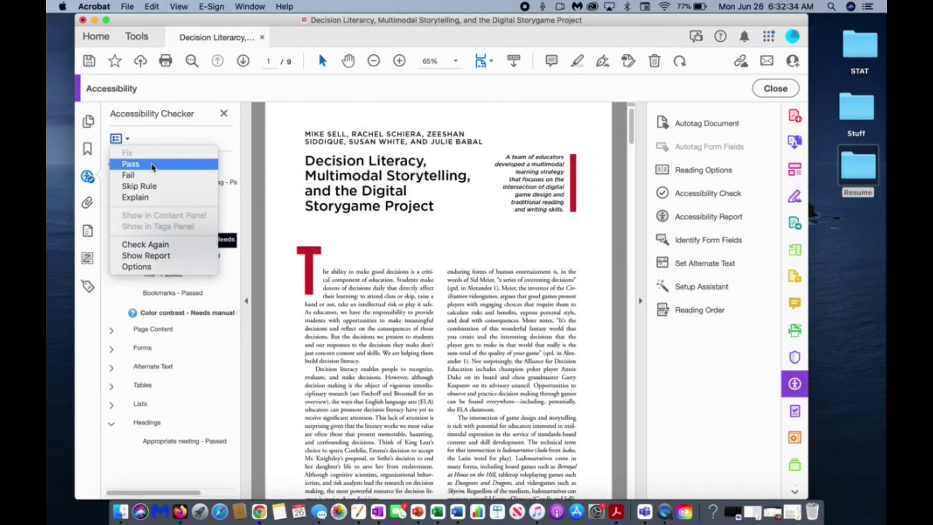
{"action": "left_click", "coordinate": [130, 164]}
{"action": "left_click", "coordinate": [187, 313]}
{"action": "left_click", "coordinate": [127, 140]}
{"action": "left_click", "coordinate": [131, 164]}
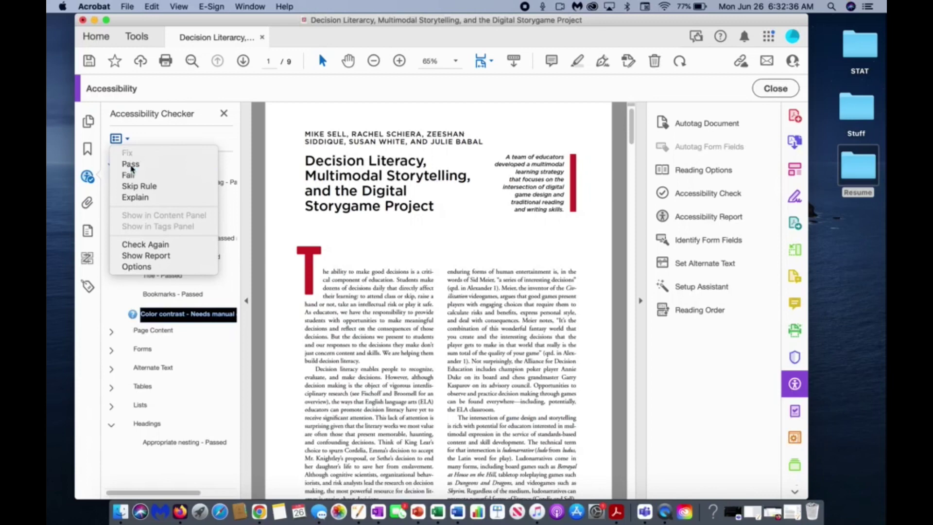
Step: Rerun the Accessibility Checker across the whole document
{"action": "left_click", "coordinate": [151, 6]}
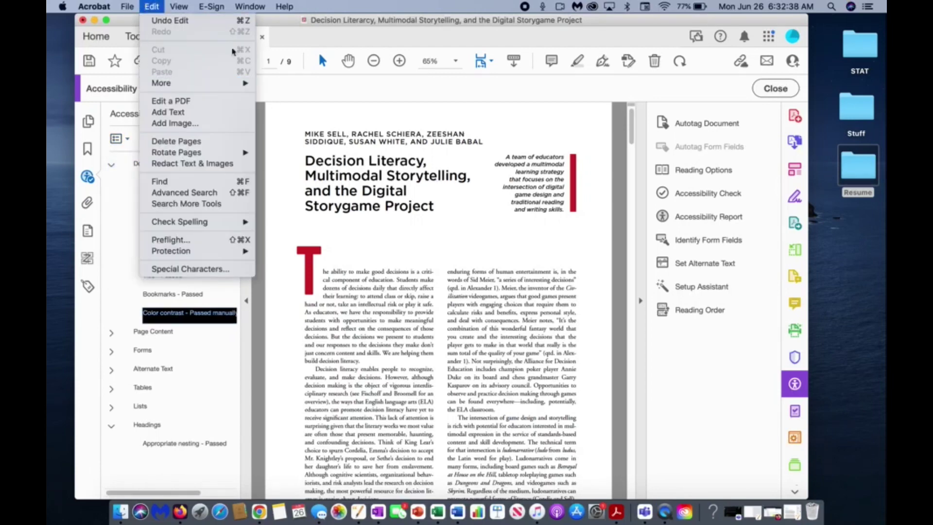
{"action": "left_click", "coordinate": [443, 239]}
{"action": "left_click", "coordinate": [702, 197]}
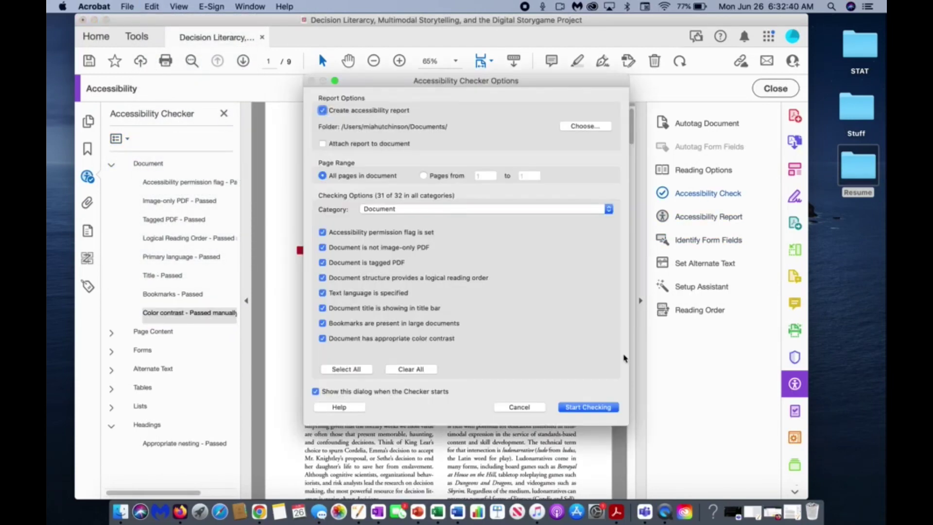
{"action": "left_click", "coordinate": [576, 411]}
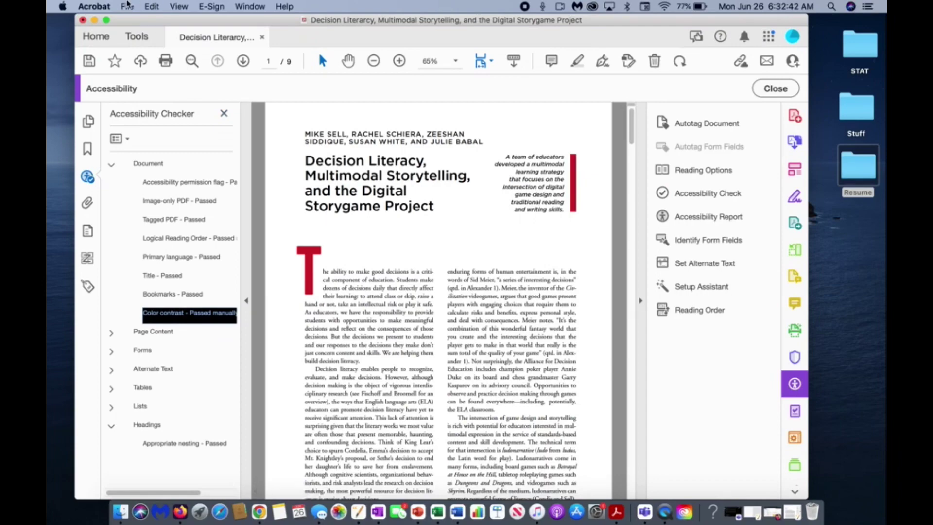